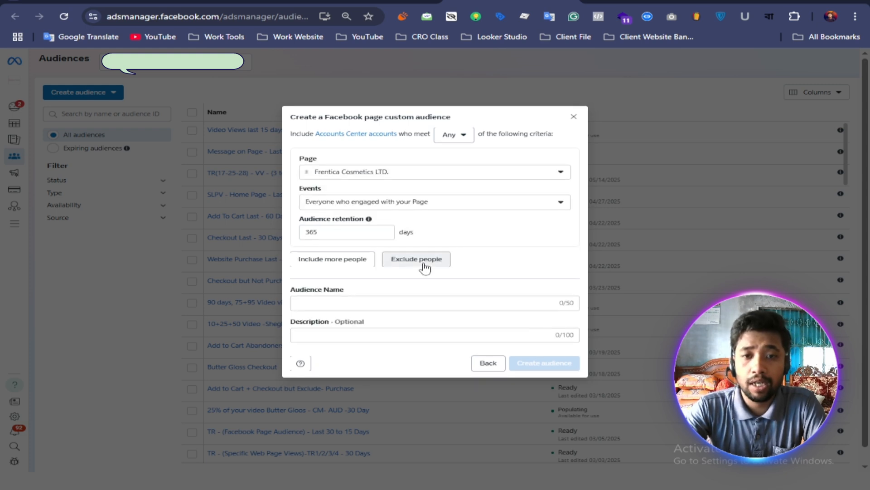
Step: Try Anyone who visited your Page as the event, and switch it to accounts who currently like or follow the Page
left_click(559, 210)
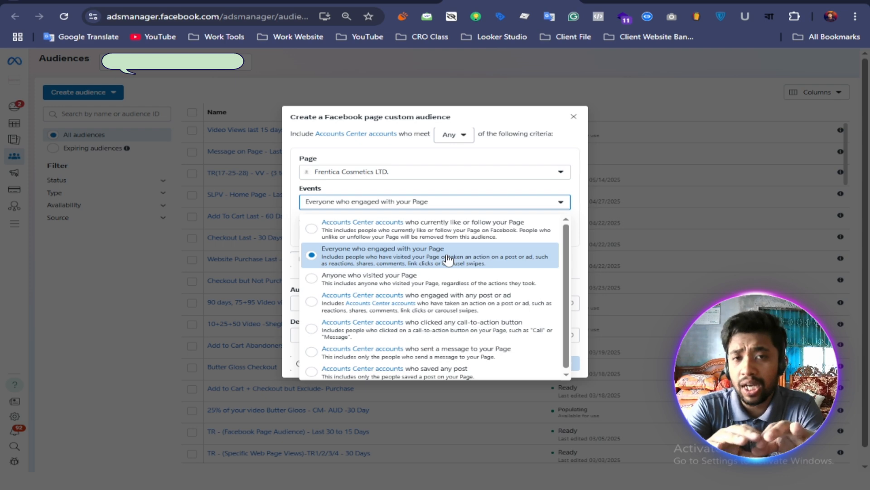
left_click(415, 283)
left_click(550, 202)
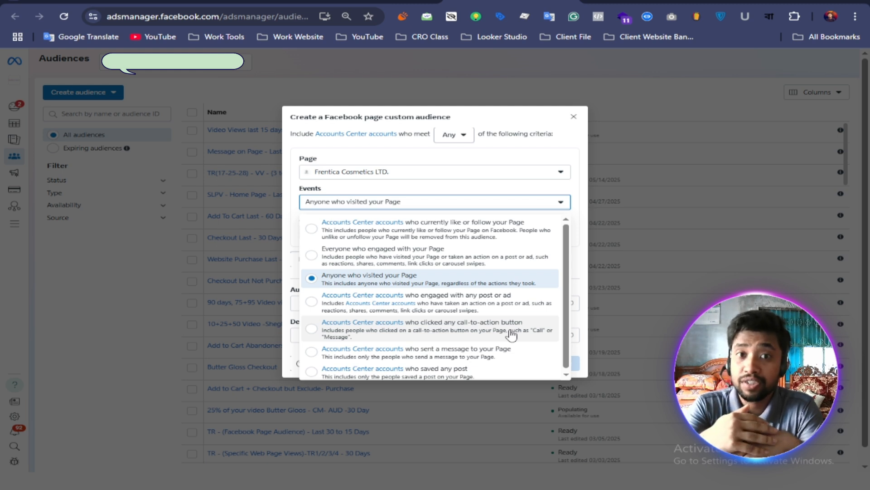
scroll(503, 330, "down", 1)
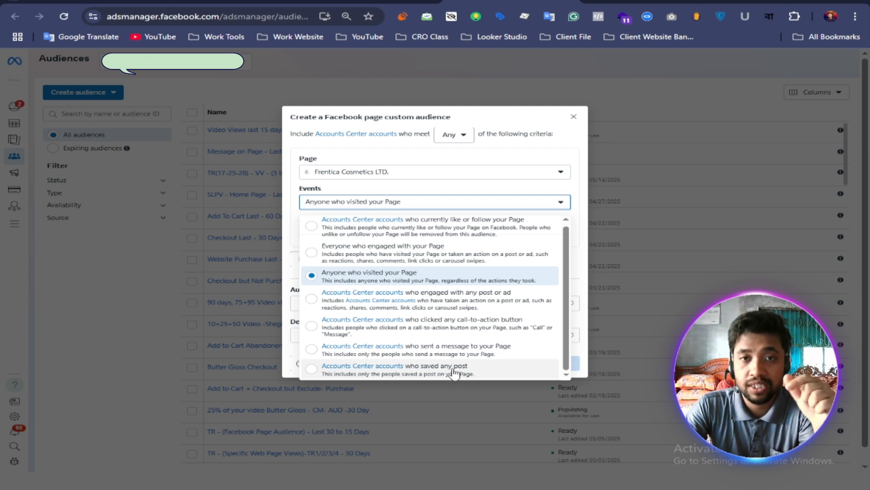
scroll(457, 367, "up", 1)
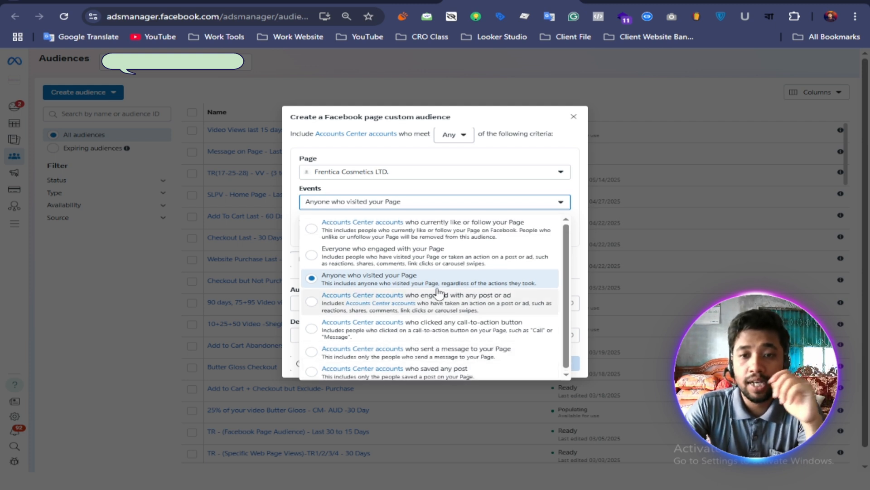
left_click(455, 235)
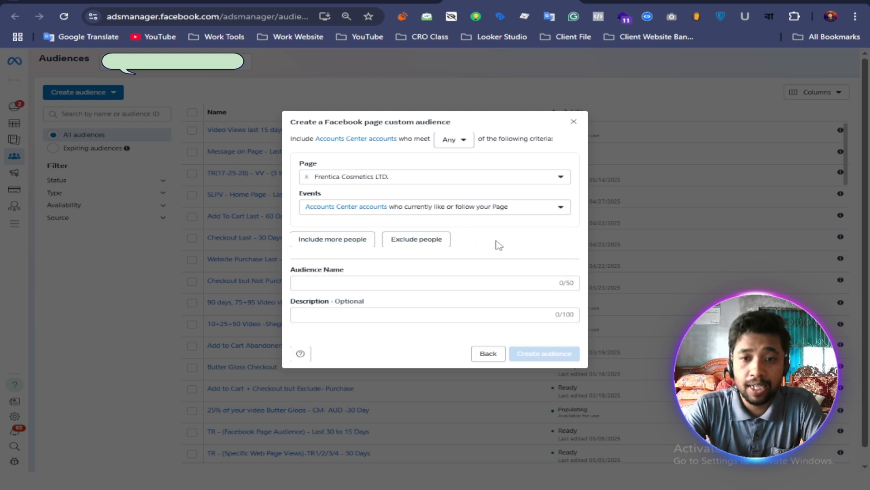
Step: Name the audience "like and follow"
left_click(341, 285)
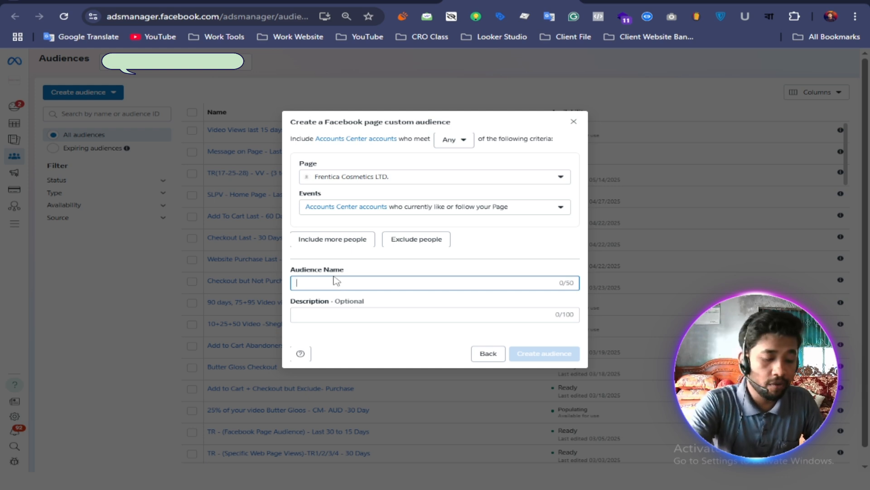
type("like add")
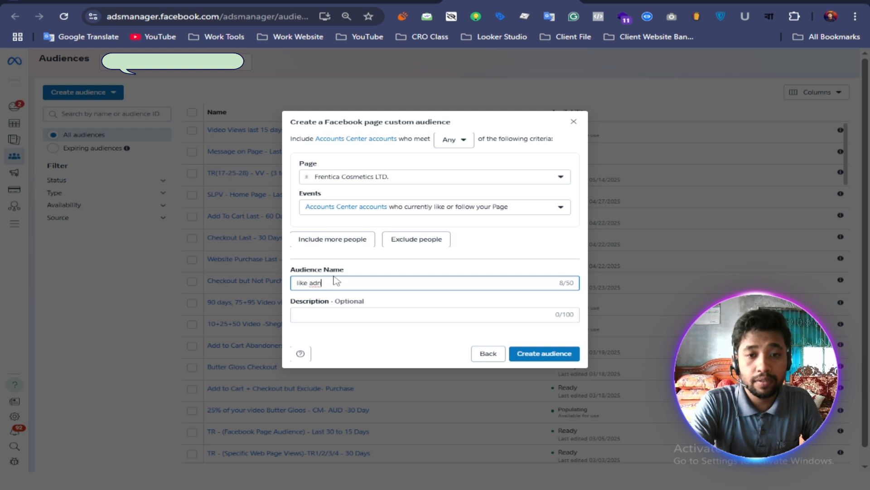
key("BackSpace")
key("BackSpace")
type("nd ")
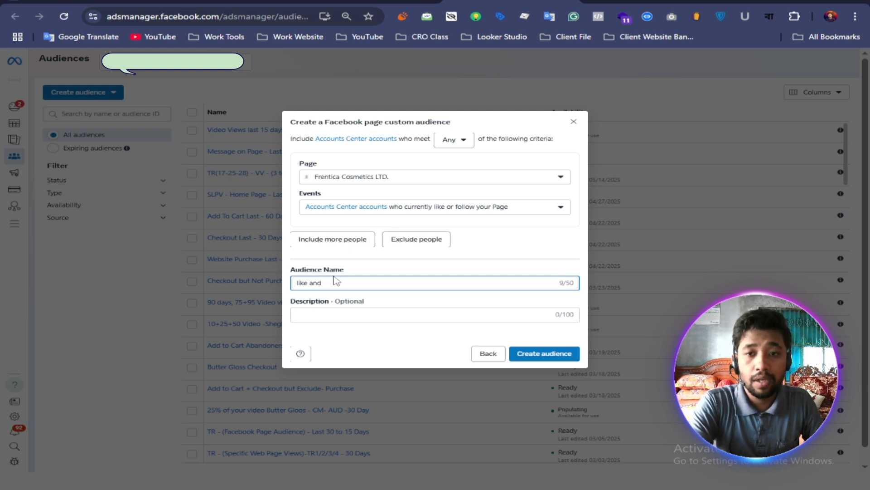
type("follo")
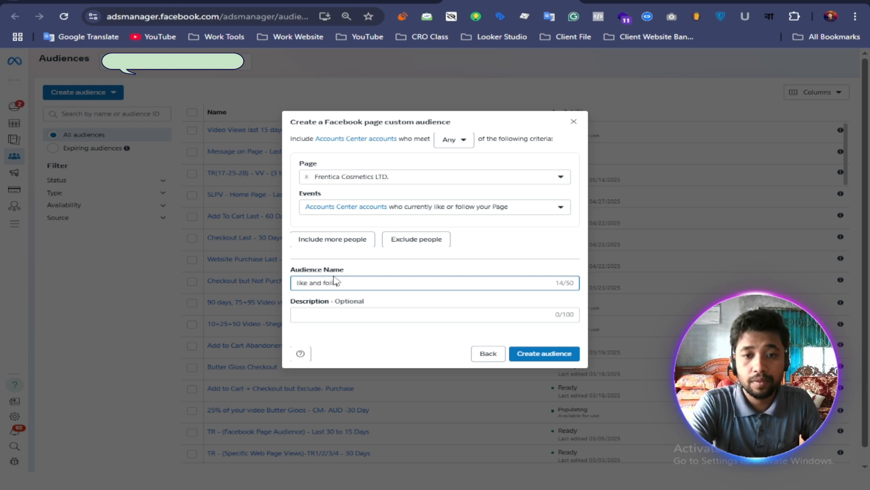
type("wer")
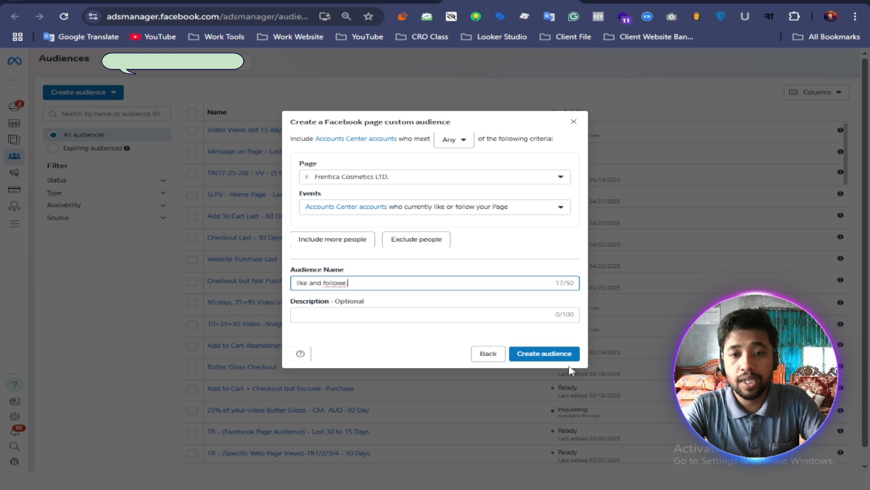
key("BackSpace")
key("BackSpace")
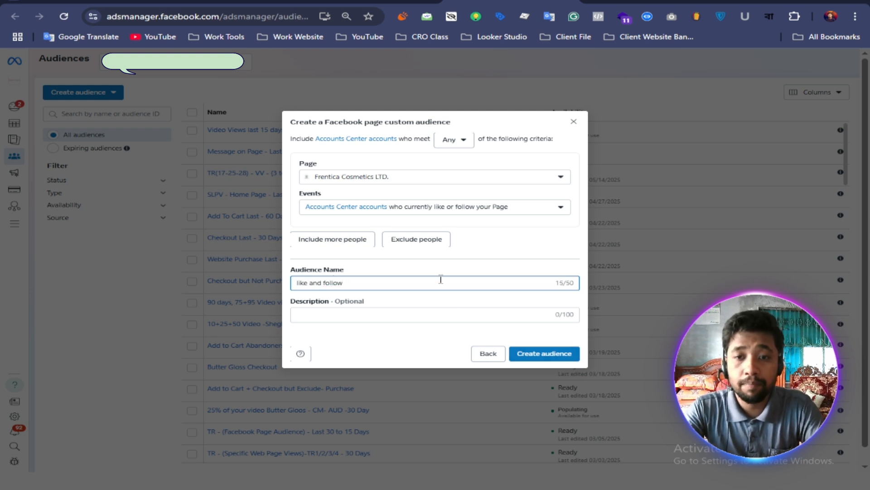
Step: Clear the whole audience name
left_click(488, 256)
left_click(401, 281)
key("BackSpace")
key("BackSpace")
key("BackSpace")
key("BackSpace")
key("BackSpace")
key("BackSpace")
key("BackSpace")
key("BackSpace")
key("BackSpace")
key("BackSpace")
key("BackSpace")
key("BackSpace")
key("BackSpace")
key("BackSpace")
key("BackSpace")
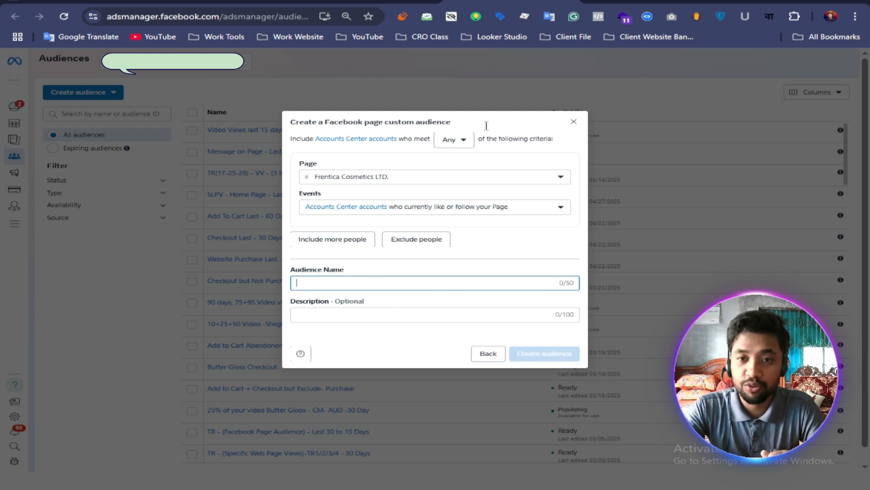
Step: Include more people through a second criterion for Frentica Cosmetics LTD. and review its available events
left_click(462, 141)
left_click(486, 242)
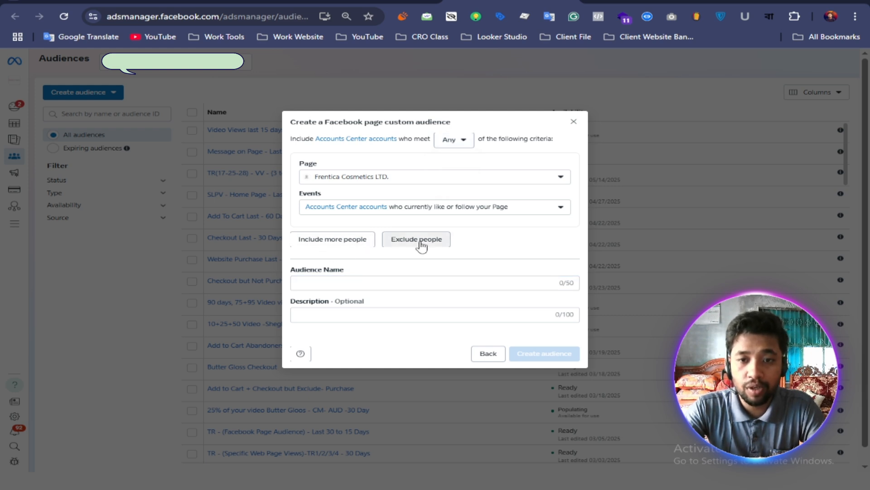
left_click(355, 243)
left_click(547, 251)
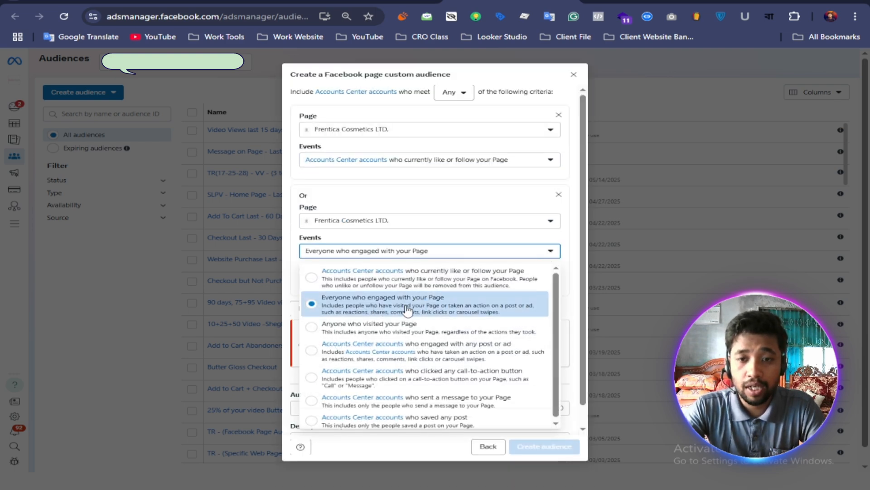
left_click(411, 207)
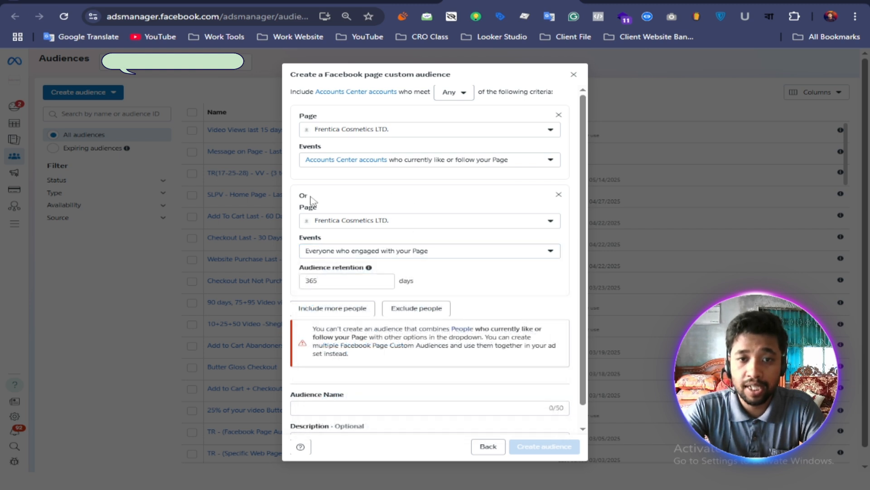
left_click_drag(296, 196, 347, 196)
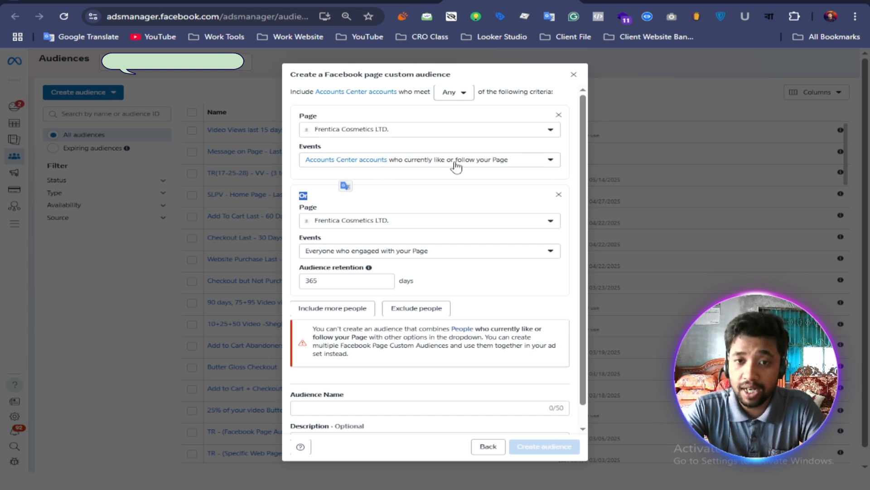
left_click(430, 254)
left_click(430, 254)
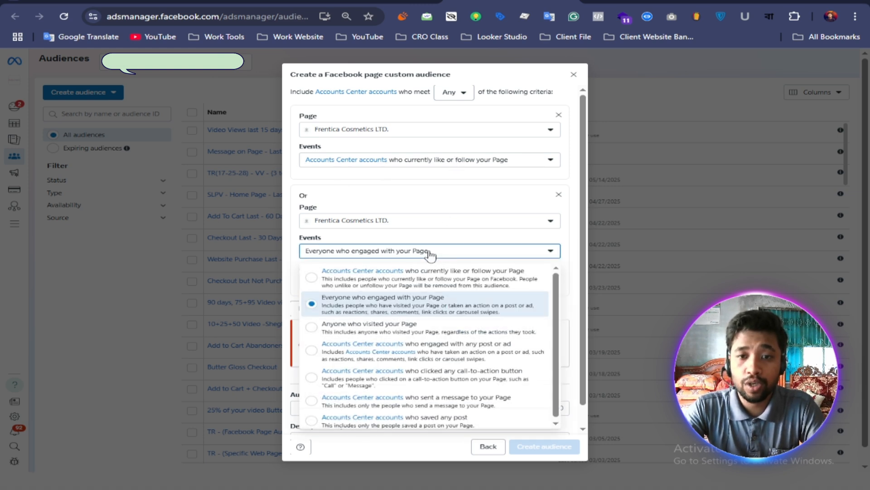
left_click(412, 200)
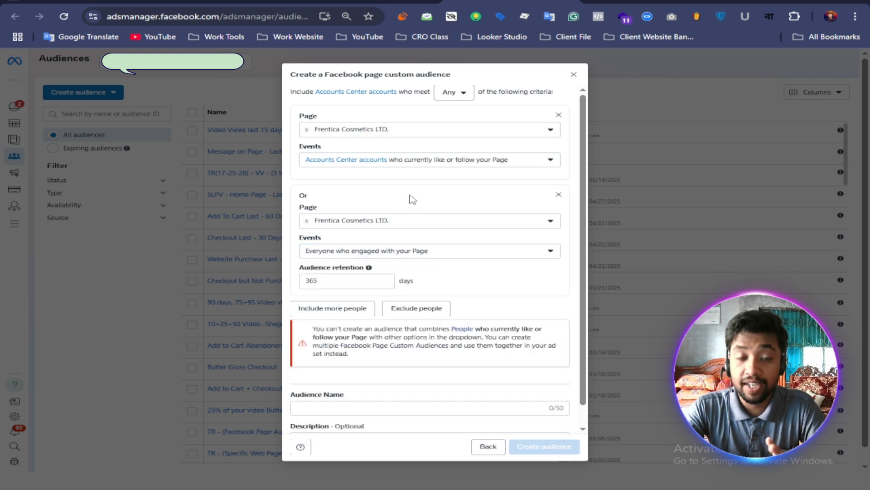
Step: Switch the criteria matching to All and back to Any, and remove the second criterion
left_click(463, 97)
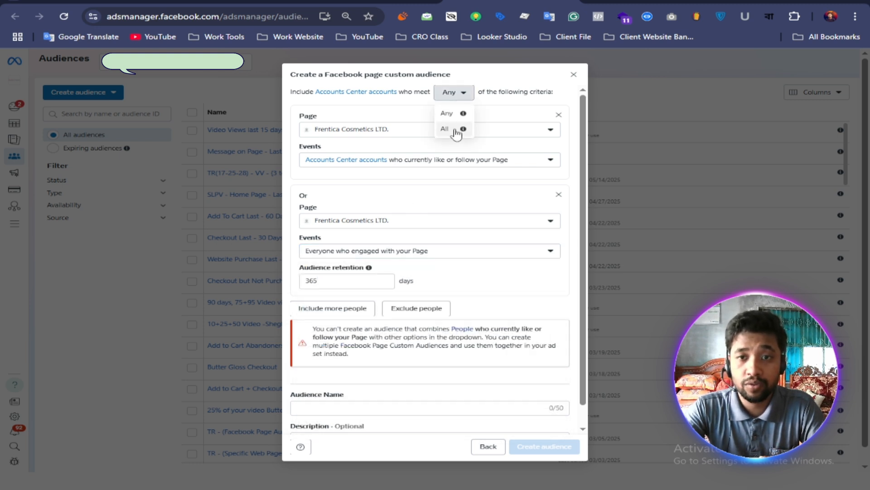
left_click(455, 131)
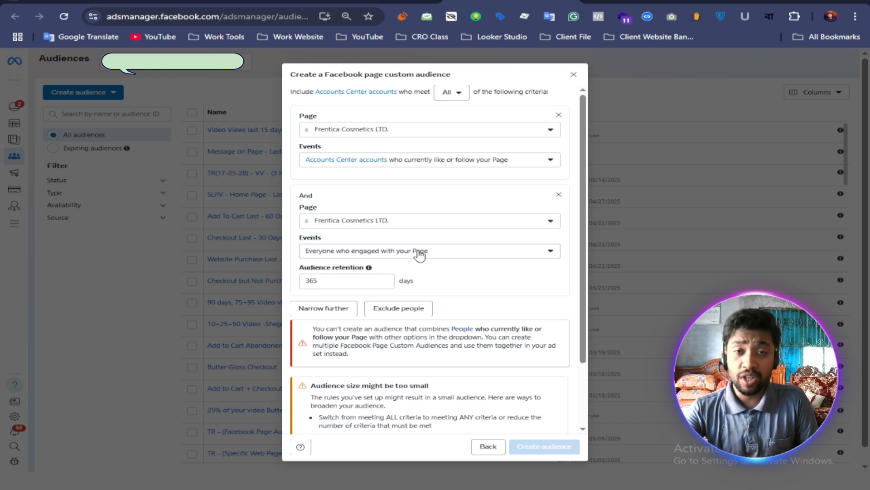
left_click(456, 92)
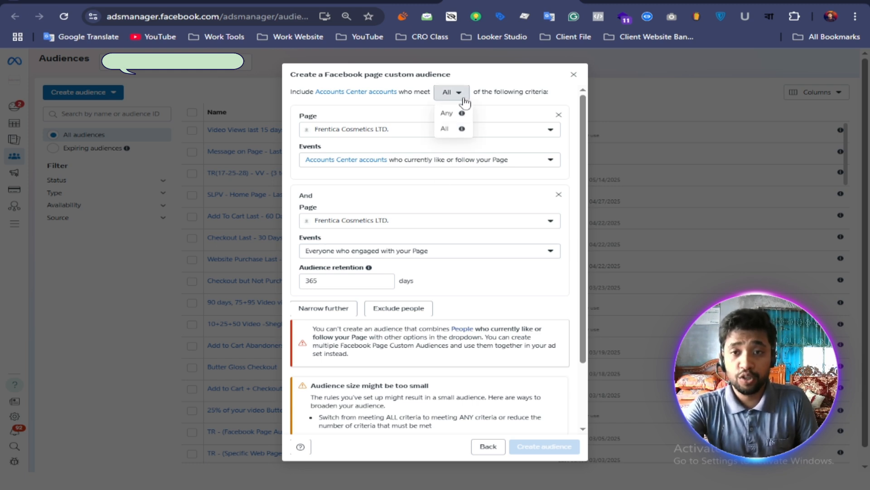
left_click(459, 113)
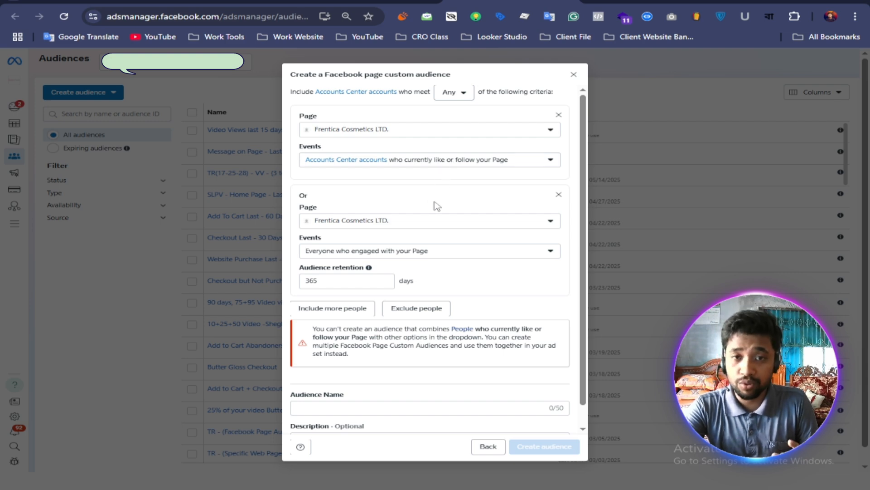
left_click(559, 195)
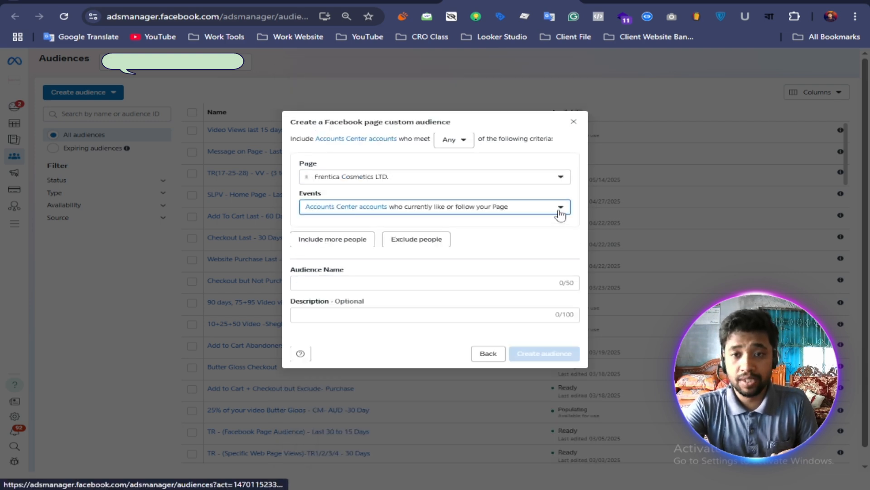
Step: Set the event to accounts who sent a message to the Page, and include a second criterion for accounts who clicked any call-to-action button
left_click(560, 207)
left_click(442, 358)
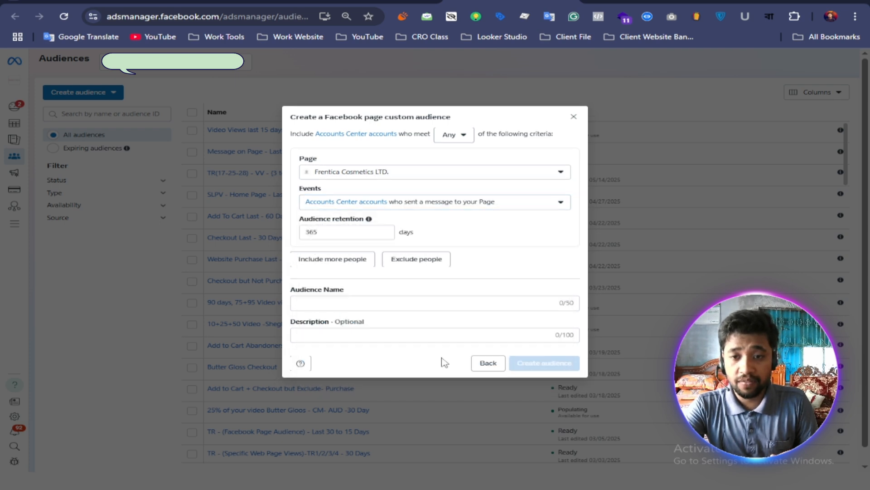
left_click(362, 266)
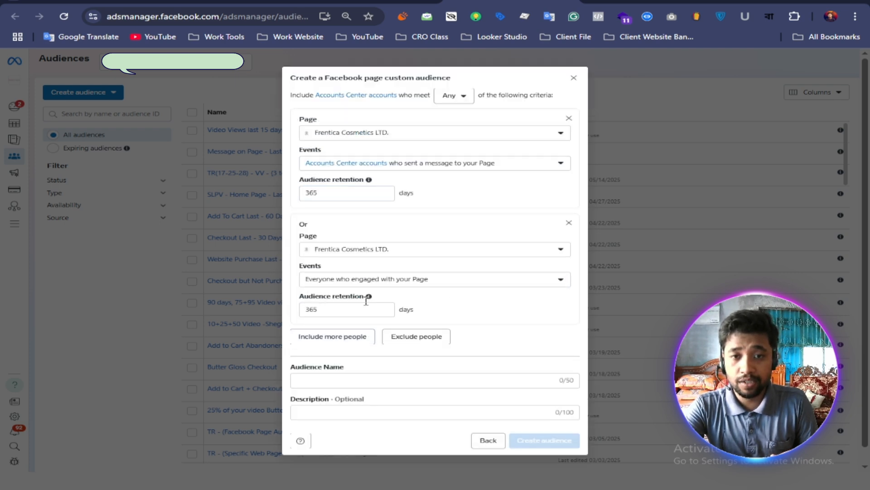
left_click(540, 281)
left_click(479, 405)
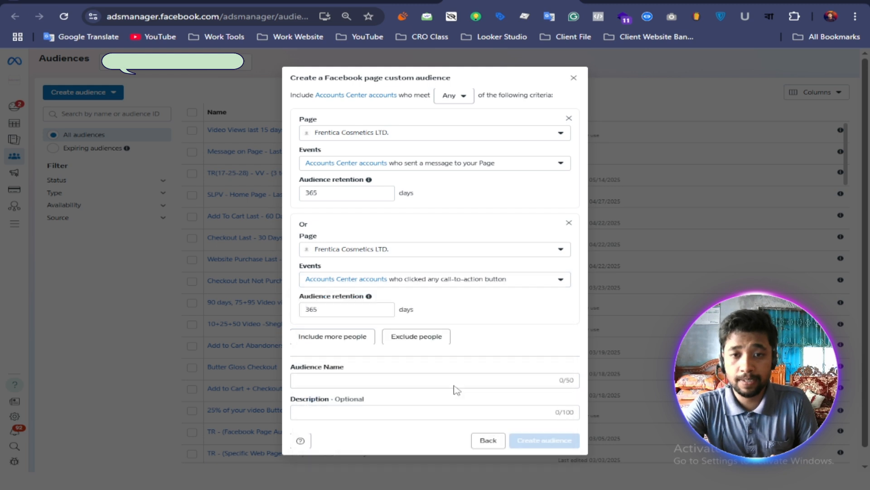
Step: Set the audience retention of the message criterion to 90 days
left_click(337, 191)
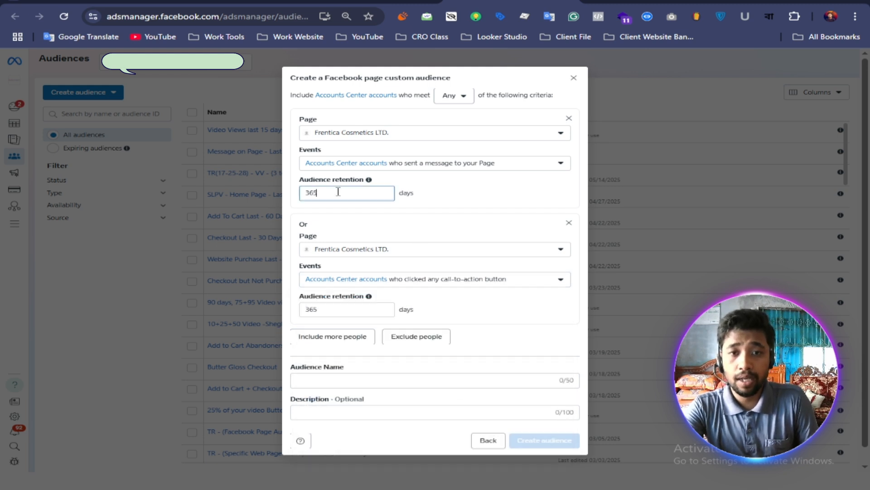
key("BackSpace")
key("BackSpace")
key("BackSpace")
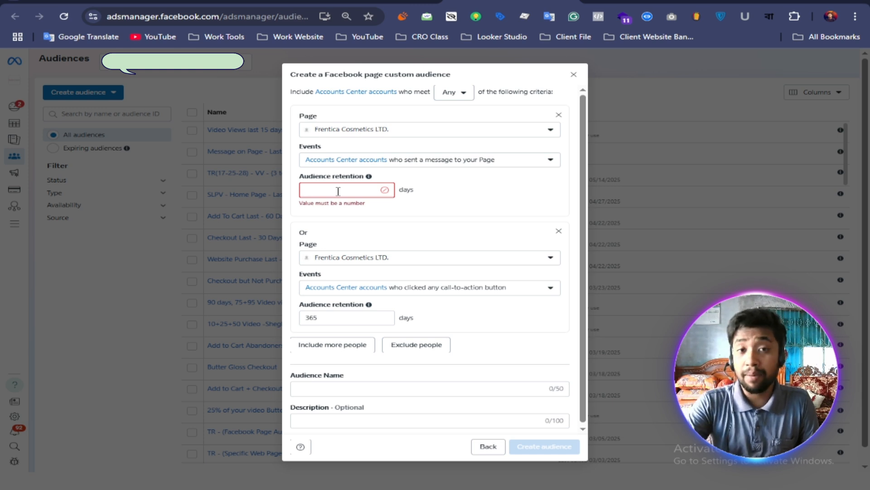
type("90")
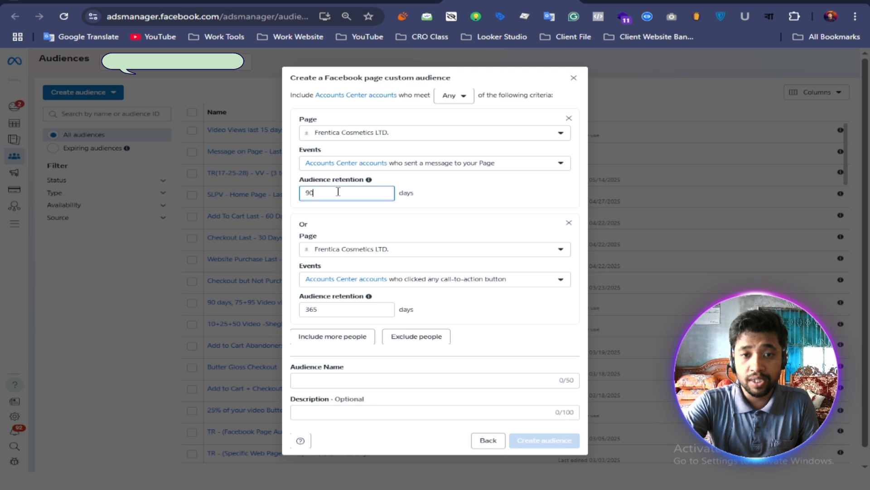
left_click(336, 225)
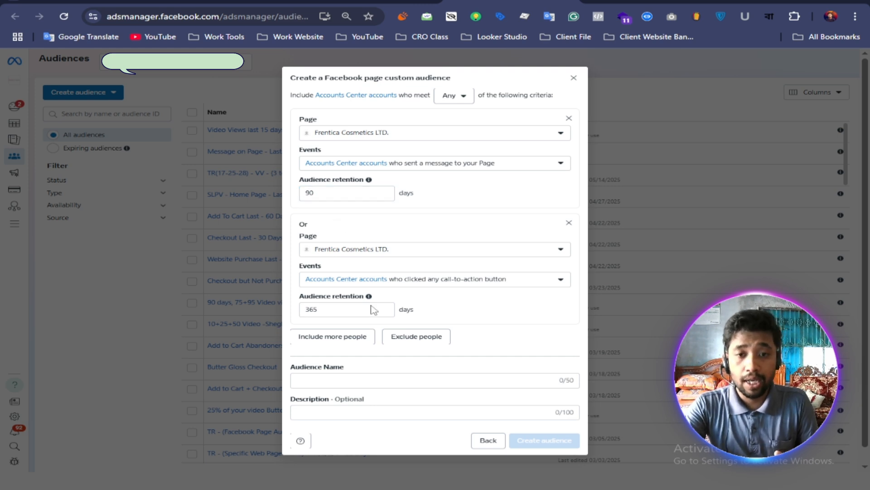
Step: Set the audience retention of the call-to-action criterion to 15 days
left_click(356, 311)
key("BackSpace")
key("BackSpace")
key("BackSpace")
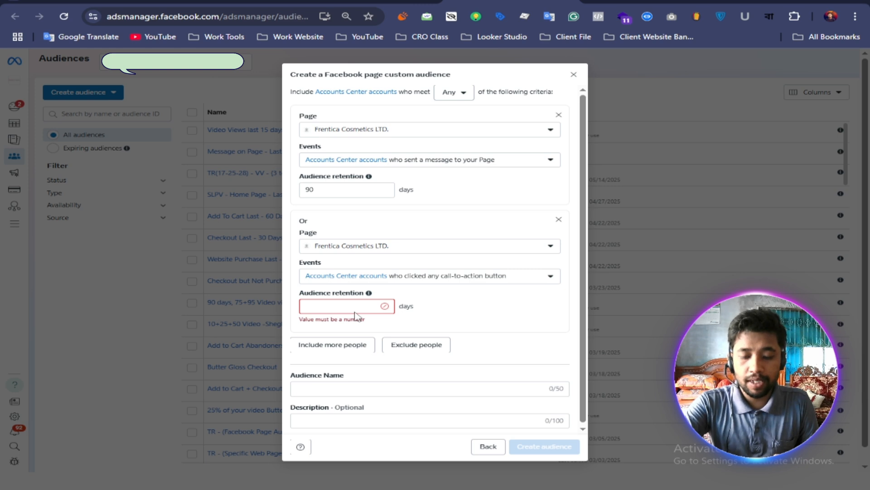
type("15")
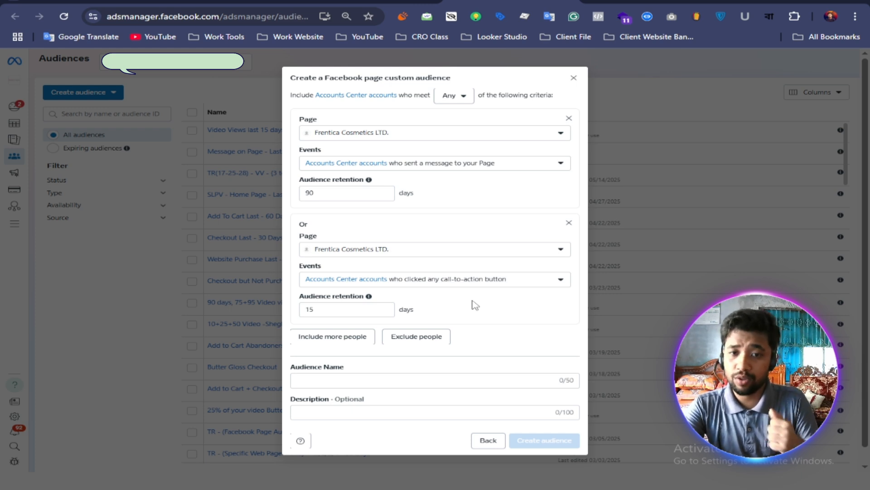
Step: Include a third criterion for accounts who engaged with any post or ad
left_click(335, 341)
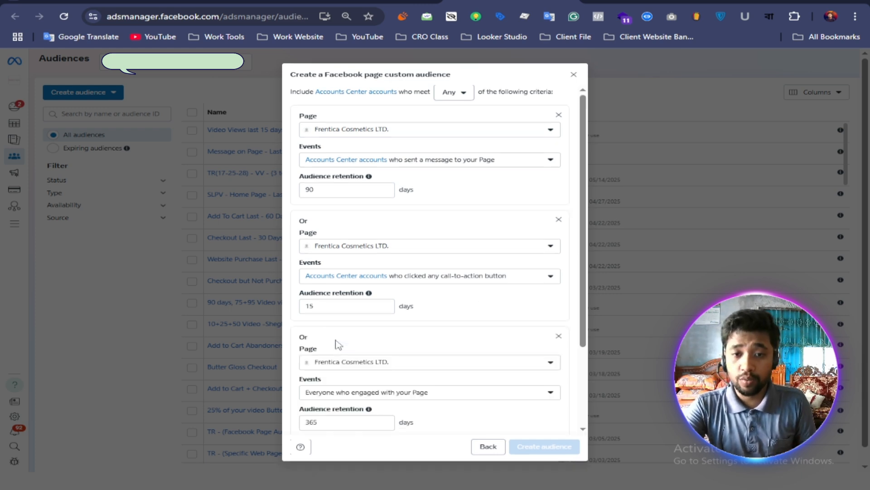
scroll(413, 338, "down", 3)
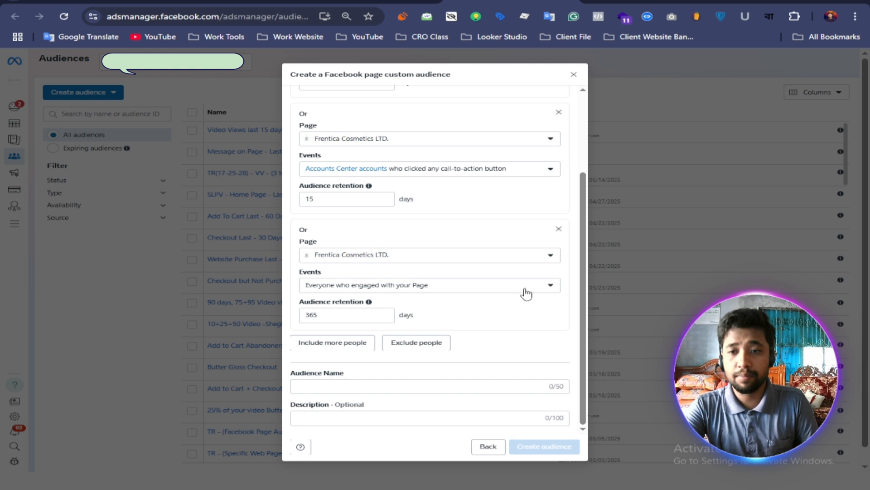
left_click(544, 288)
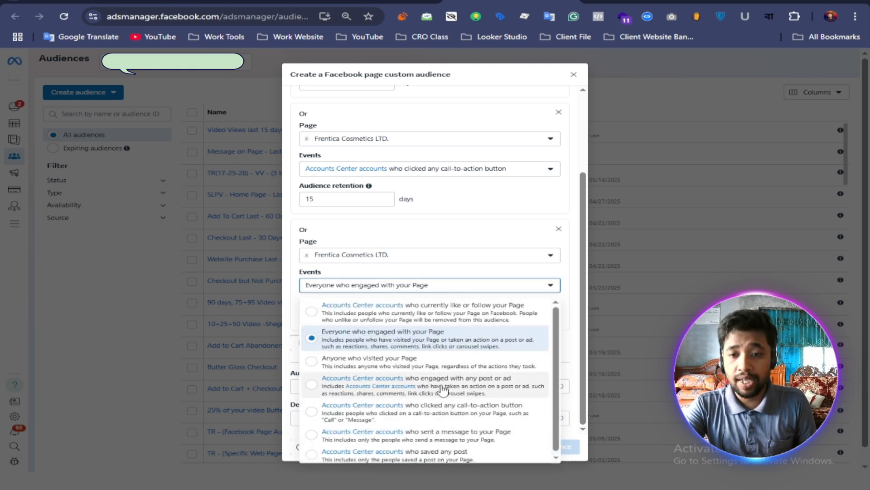
left_click(476, 387)
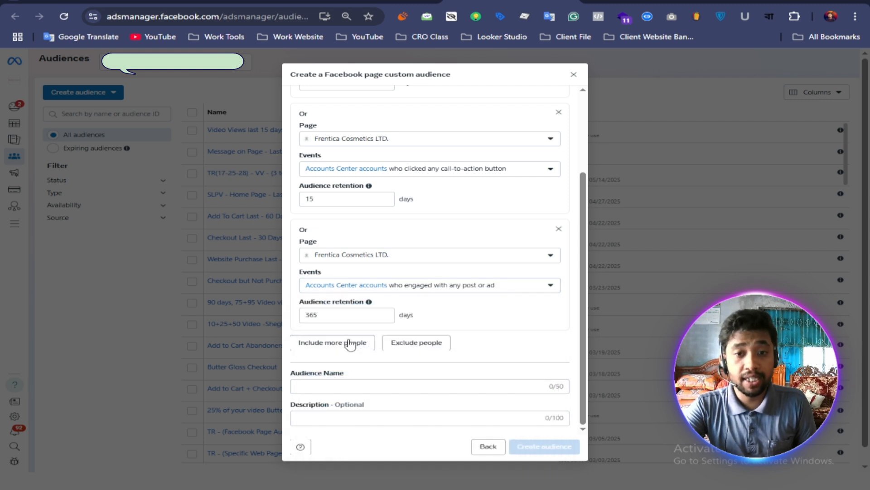
Step: Set the audience retention of the post or ad engagement criterion to 60 days
left_click(338, 316)
key("BackSpace")
key("BackSpace")
key("BackSpace")
type("60")
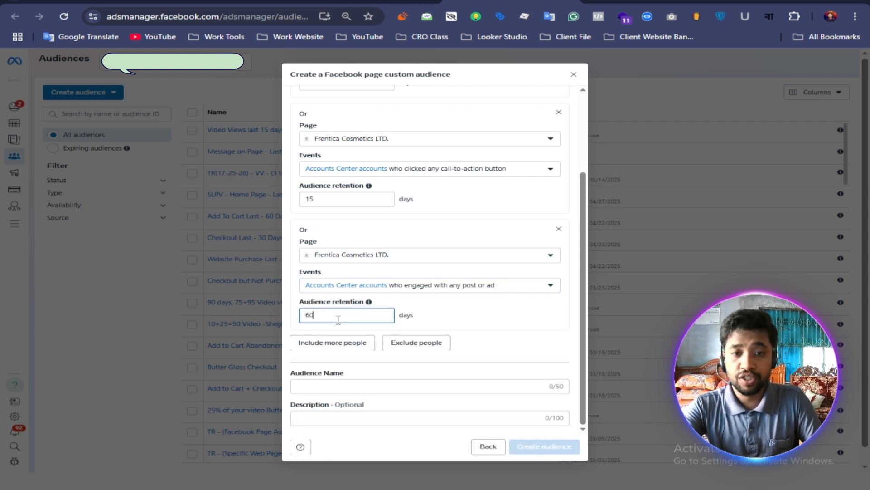
left_click(500, 317)
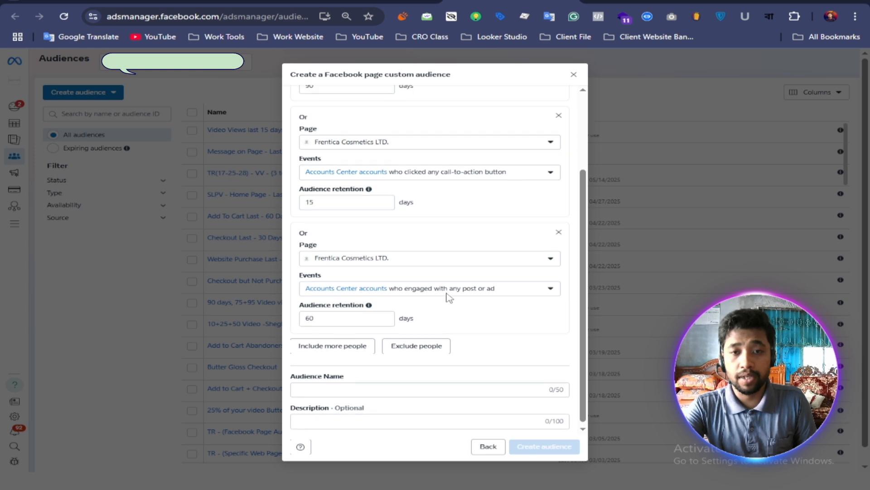
Step: Name the audience "My Facebook Page Audience last - 90 Days"
scroll(449, 297, "up", 2)
scroll(440, 317, "down", 3)
left_click(312, 387)
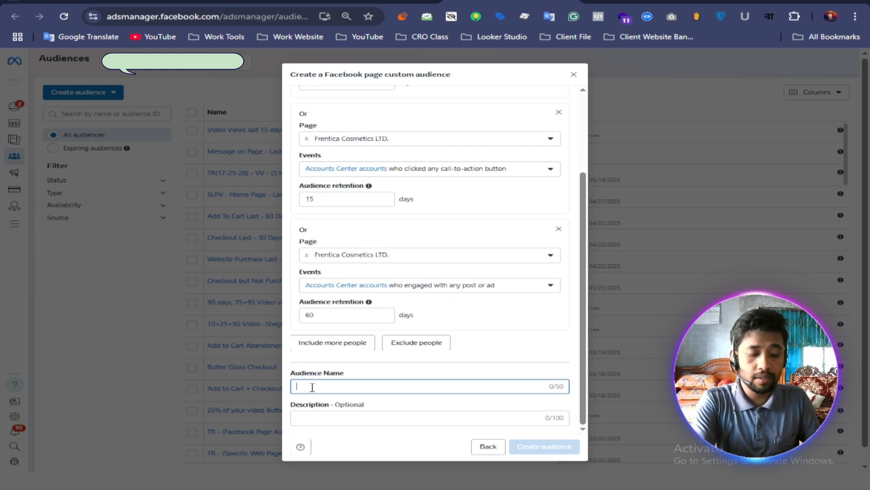
type("my p")
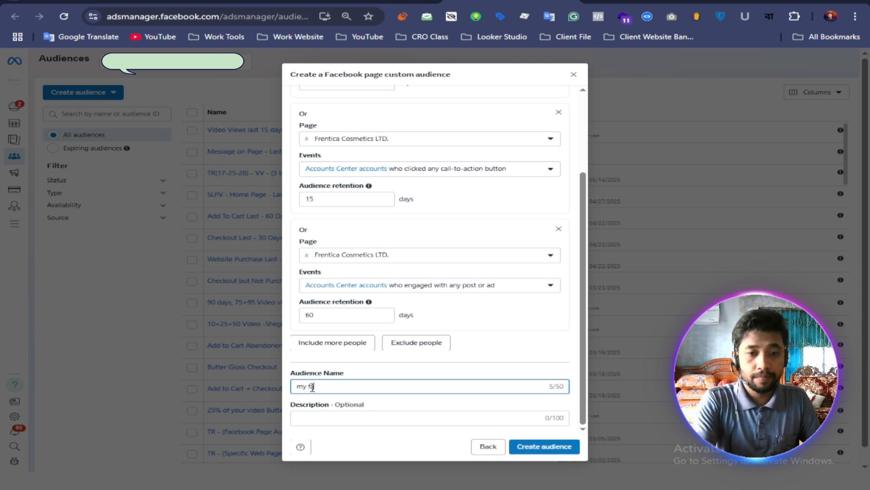
key("BackSpace")
key("BackSpace")
key("BackSpace")
key("BackSpace")
type("My ")
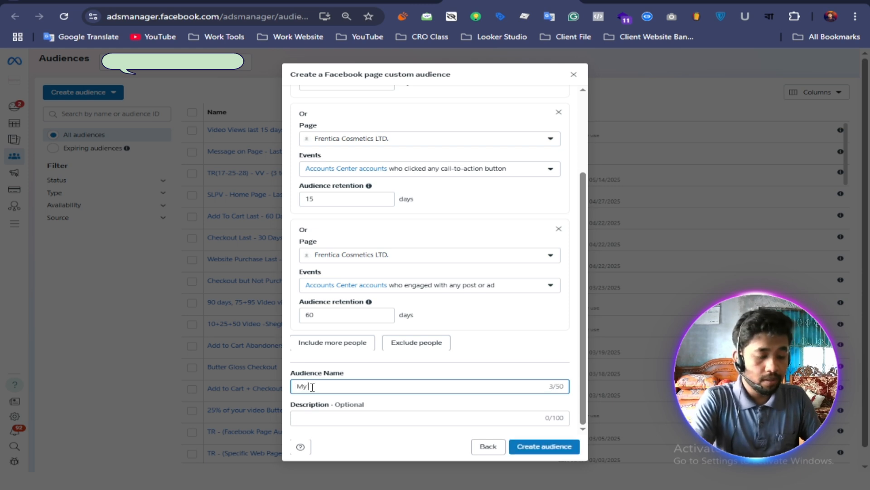
type("Fbdebook ")
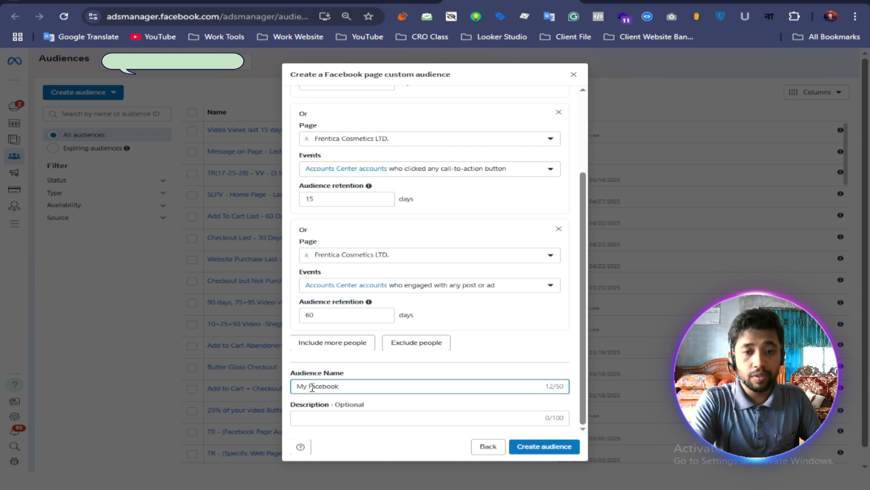
type("Page A")
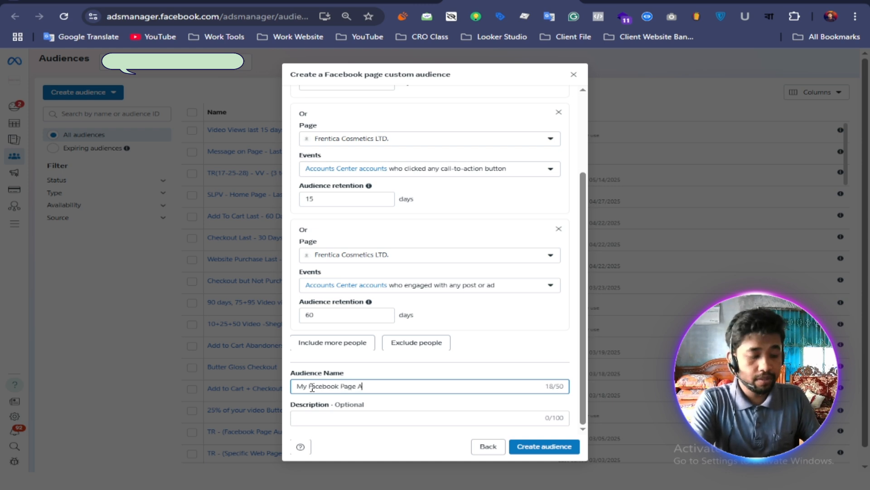
type("udine")
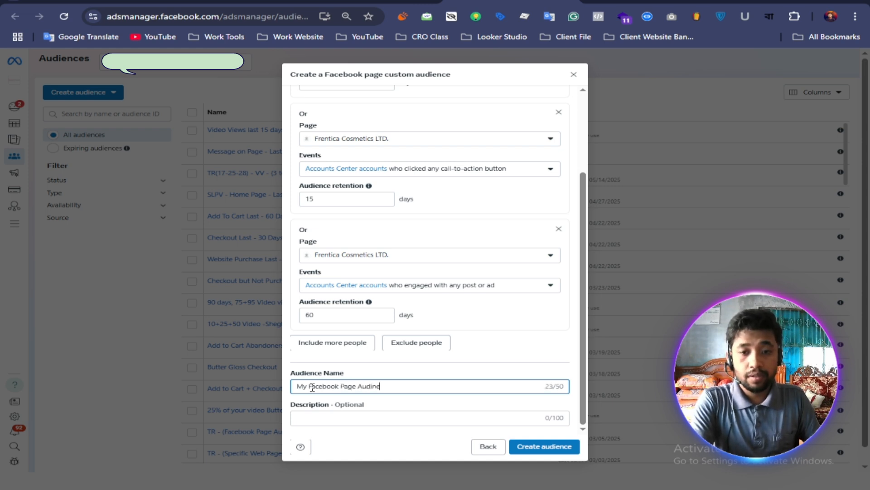
key("BackSpace")
key("BackSpace")
type("enc")
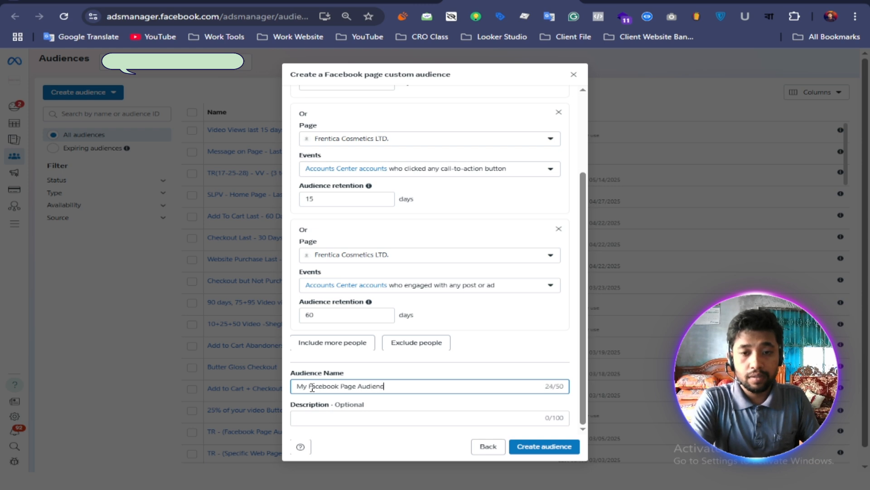
type("e ")
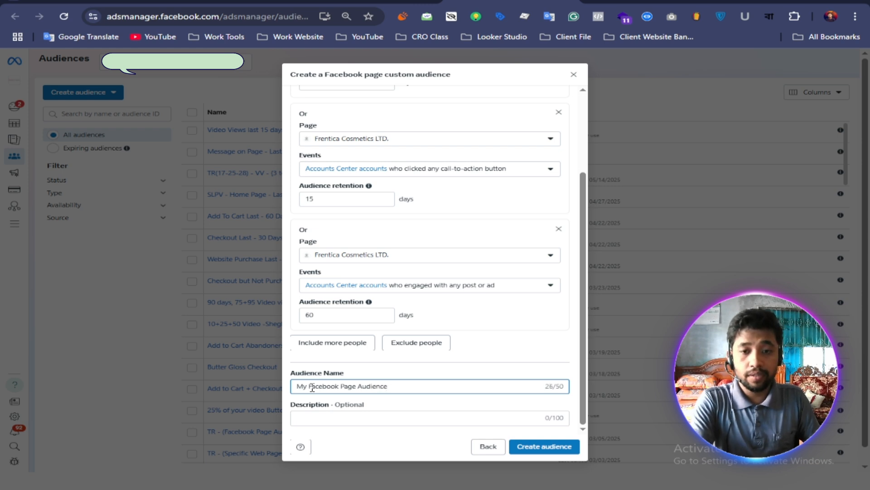
type("la")
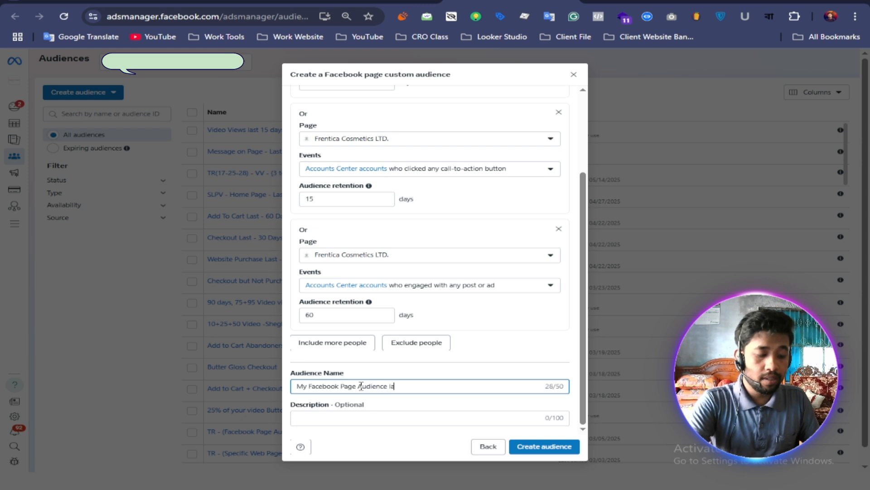
type("st ")
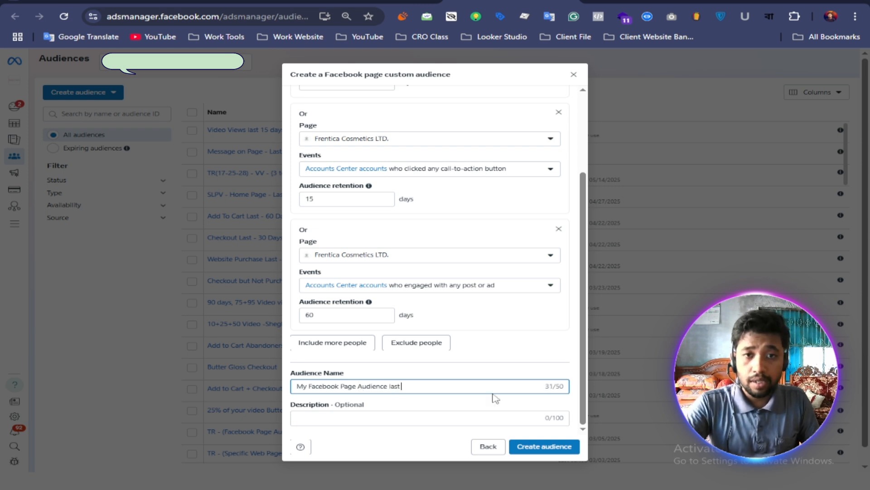
type("- ")
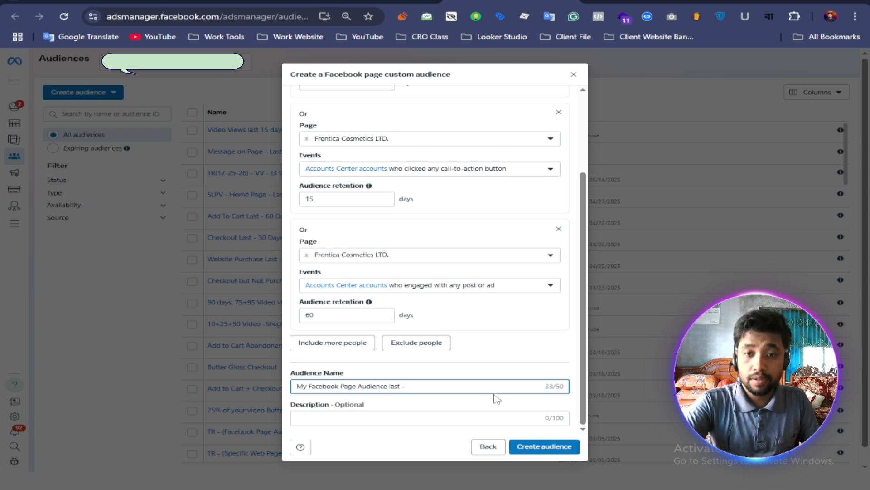
type("90 Days")
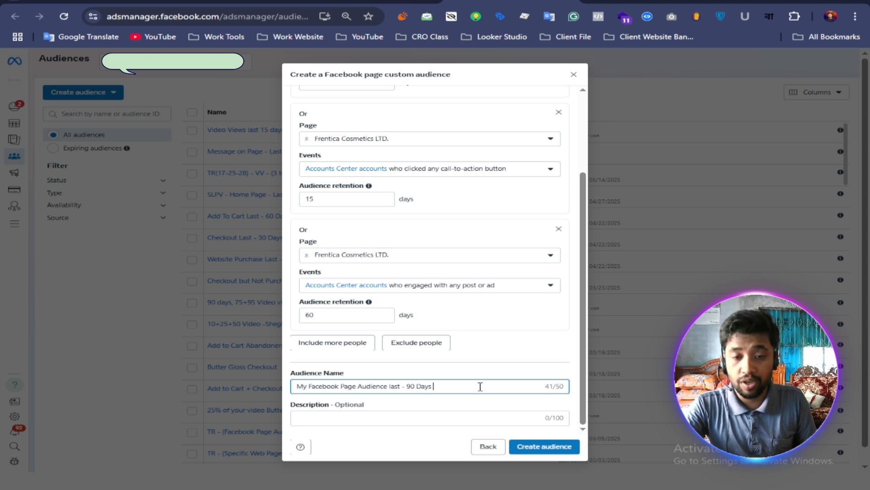
Step: Create the custom audience, finish without any of the suggested next steps, and close its summary details
scroll(499, 394, "up", 5)
scroll(509, 399, "down", 5)
left_click(533, 446)
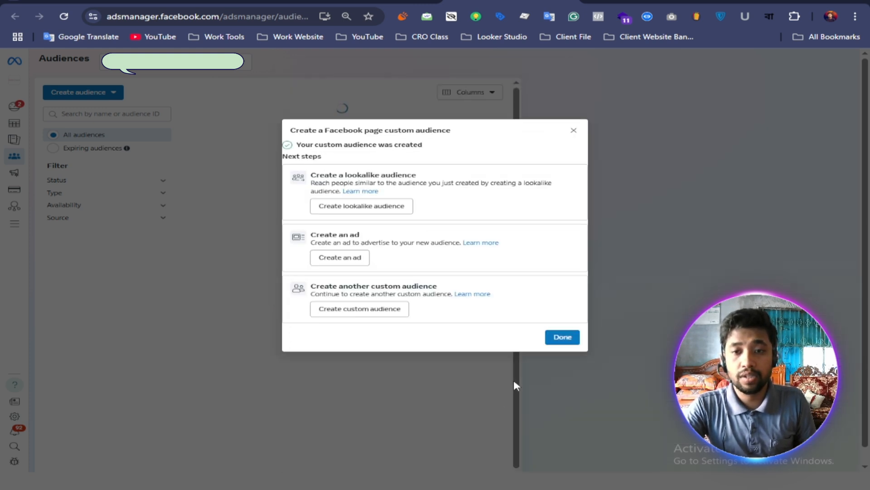
left_click(572, 340)
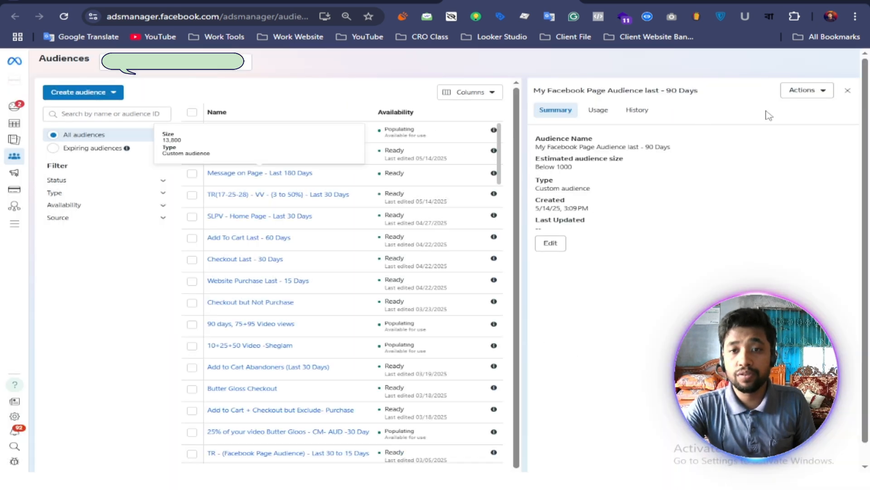
left_click(848, 90)
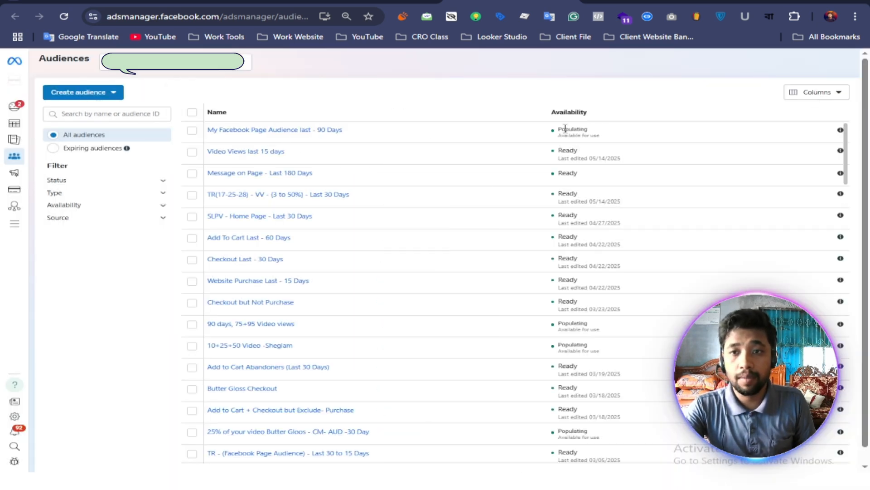